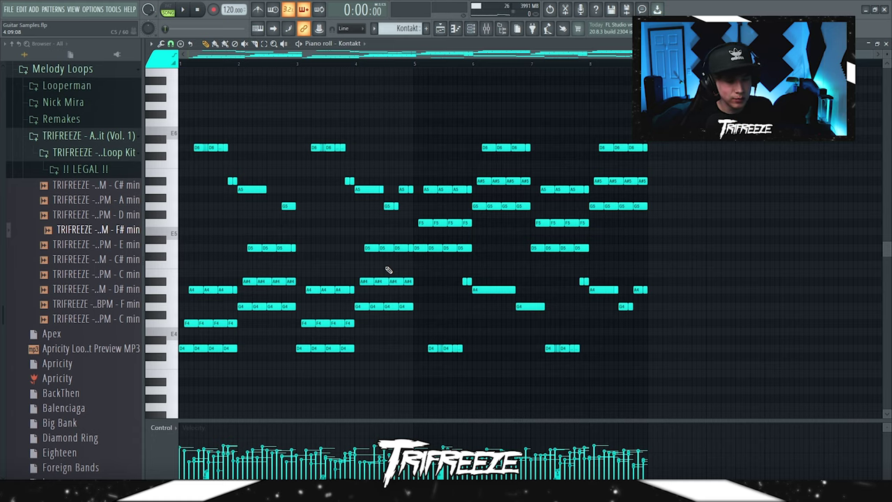
# Step: Clear all existing notes from the Kontakt piano roll and open its helper options
pyautogui.scroll(2, 203, 323)
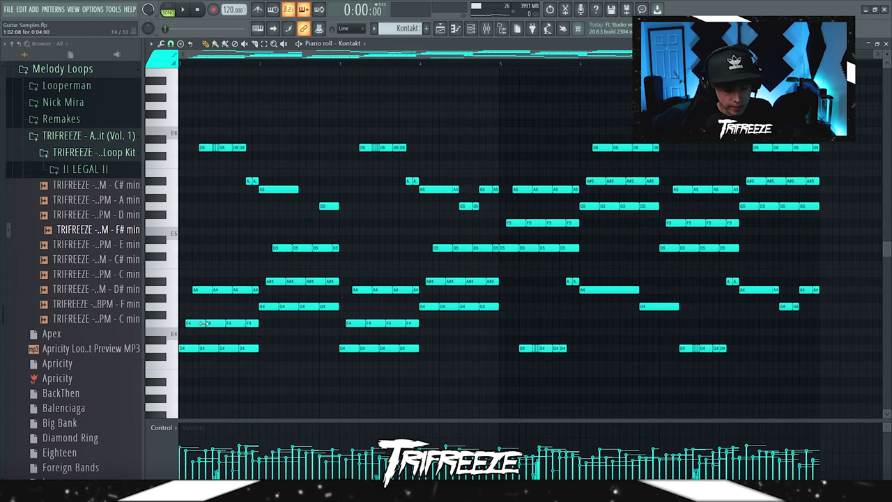
pyautogui.hotkey('ctrl', 'z')
pyautogui.hotkey('ctrl', 'z')
pyautogui.hotkey('ctrl', 'z')
pyautogui.click(151, 43)
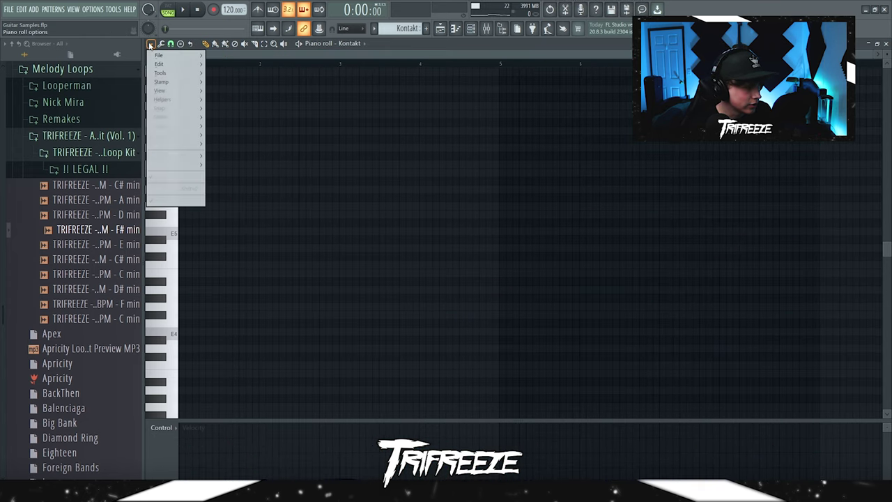
pyautogui.moveTo(164, 100)
pyautogui.moveTo(237, 108)
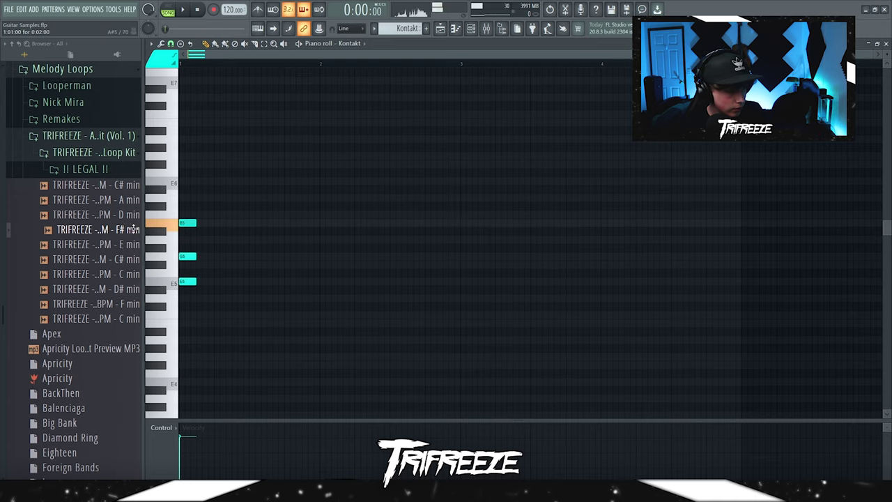
# Step: Stagger the notes E5, G5 and B5 into an arpeggio, repeat it four times across bar 1, and play it
pyautogui.press('space')
pyautogui.scroll(1, 239, 246)
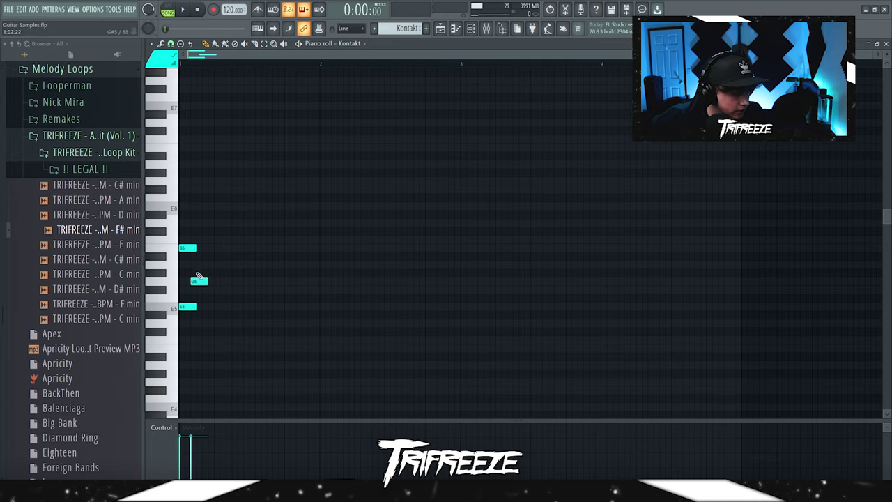
pyautogui.click(187, 306)
pyautogui.moveTo(356, 195); pyautogui.dragTo(360, 195)
pyautogui.press('space')
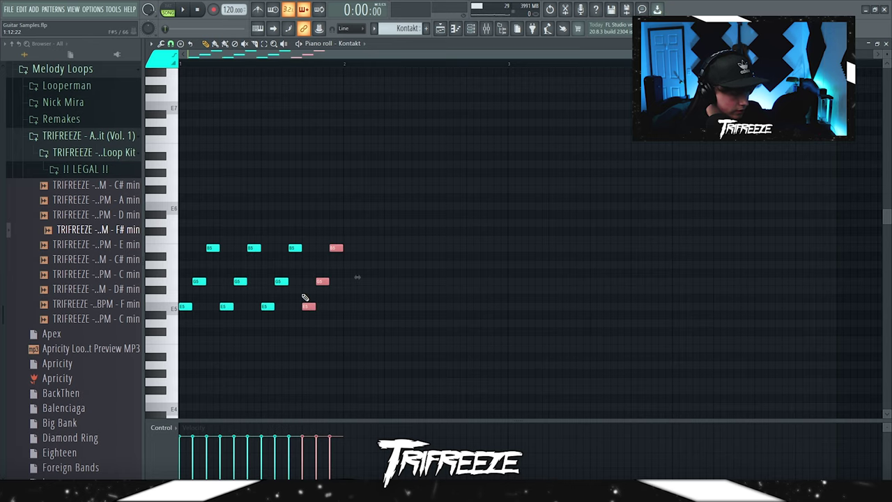
pyautogui.press('space')
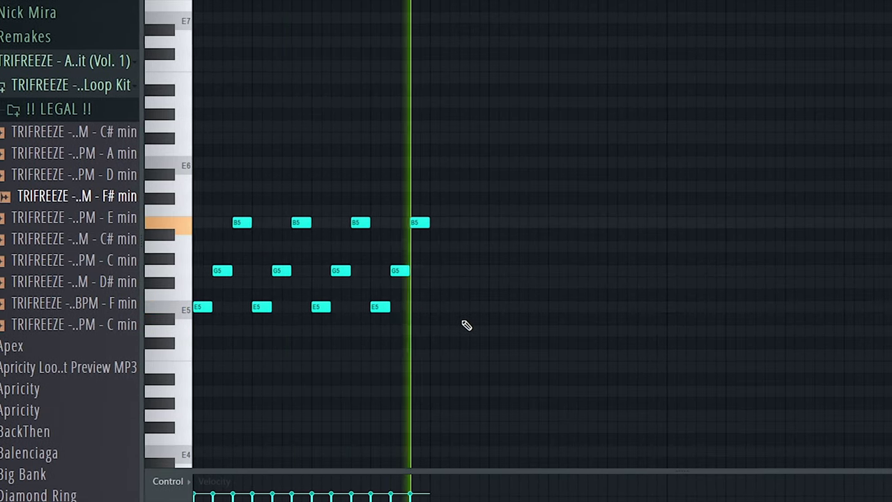
# Step: Lengthen the arpeggio notes so each reaches its next repetition and the last ones end at bar 2, and play the result
pyautogui.press('space')
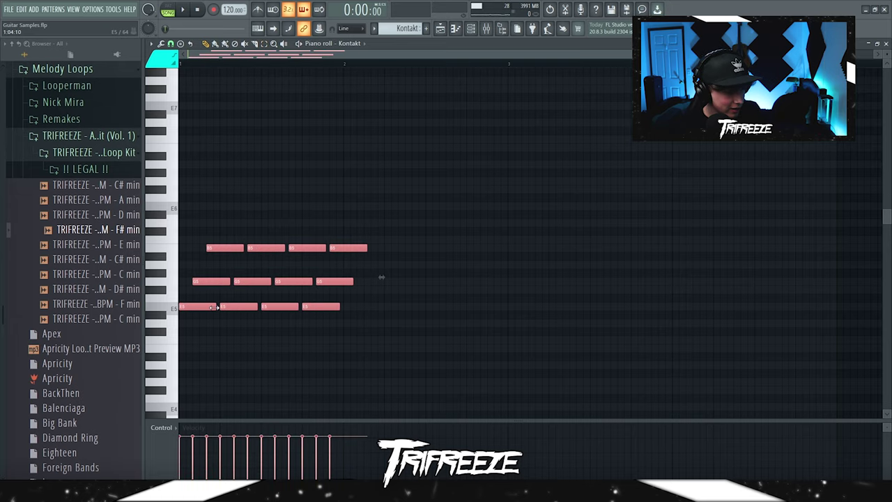
pyautogui.press('space')
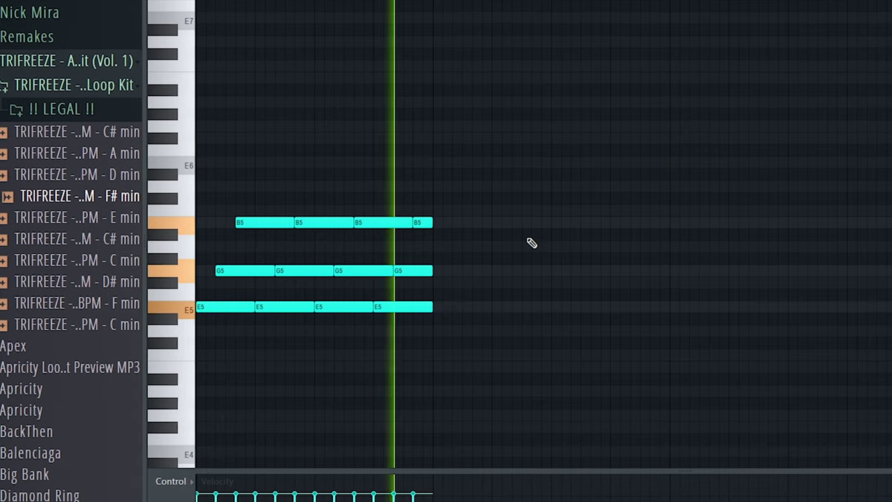
pyautogui.press('space')
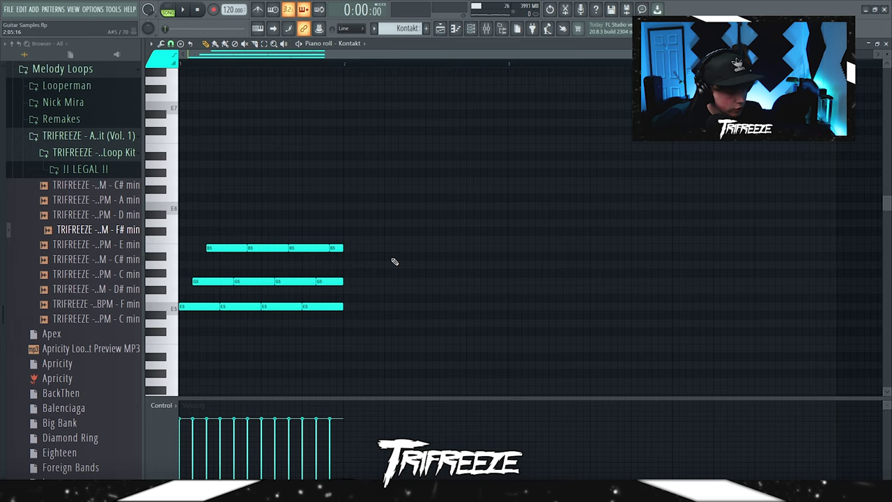
# Step: Duplicate the bar 1 arpeggio into bar 2, transpose the copy up five semitones to A5, C6 and E6, and play it
pyautogui.hotkey('ctrl', 'b')
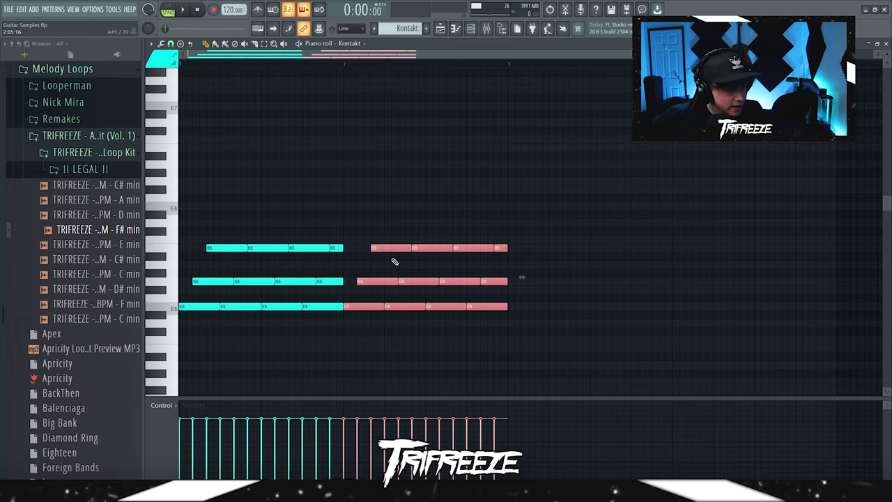
pyautogui.scroll(-2, 418, 271)
pyautogui.press('Up')
pyautogui.press('Up')
pyautogui.press('Up')
pyautogui.press('Up')
pyautogui.press('Up')
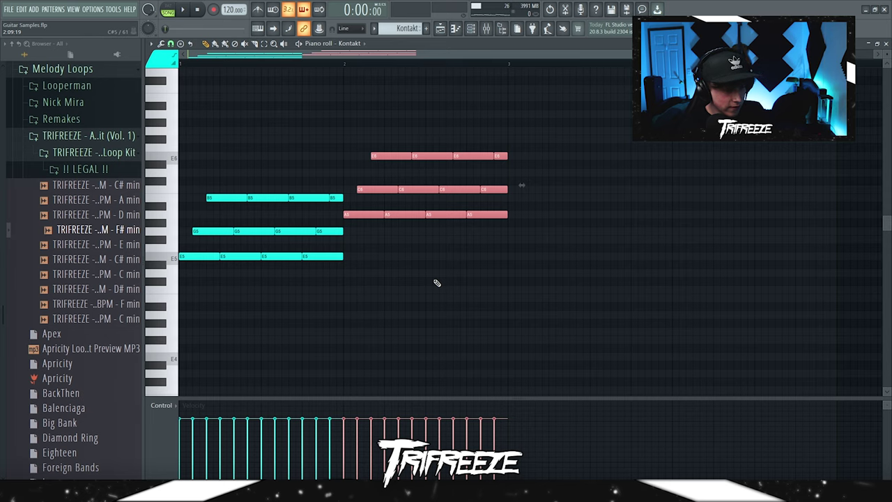
pyautogui.press('space')
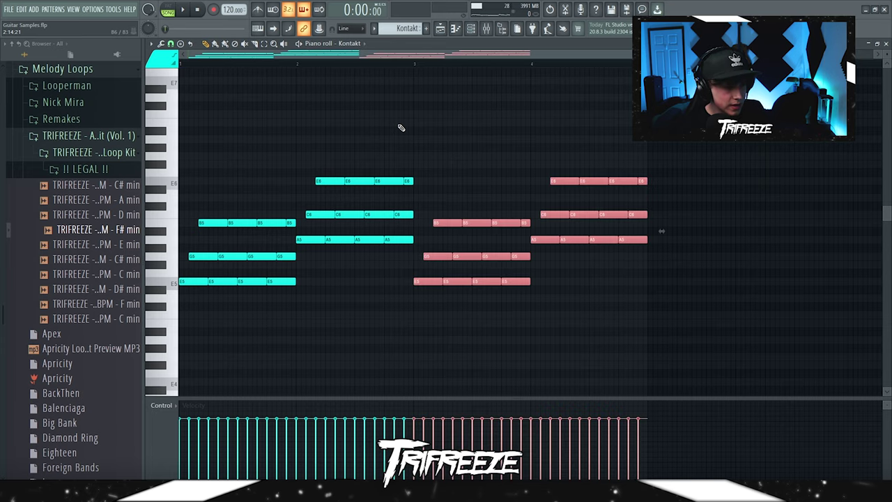
# Step: Repeat the two-bar arpeggio phrase until it fills eight bars, and transpose all notes down one octave
pyautogui.keyDown('ctrl'); pyautogui.click(402, 128); pyautogui.keyUp('ctrl')
pyautogui.scroll(-1, 466, 142)
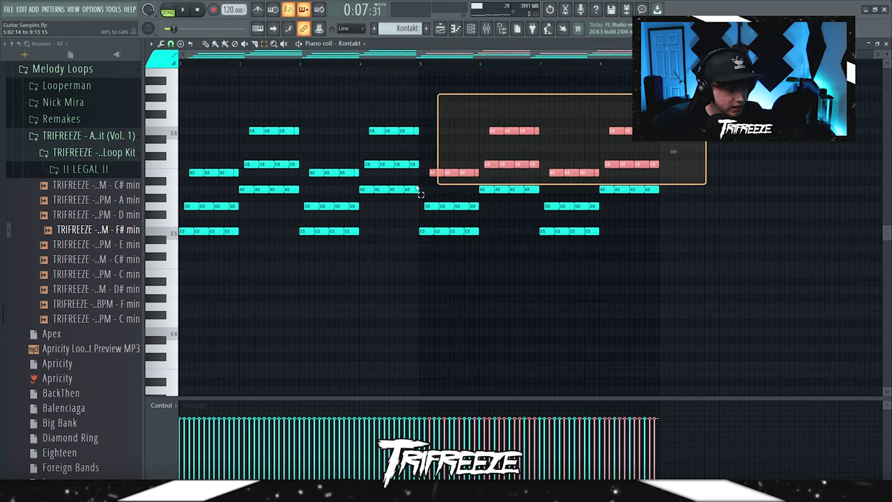
pyautogui.hotkey('ctrl', 'a')
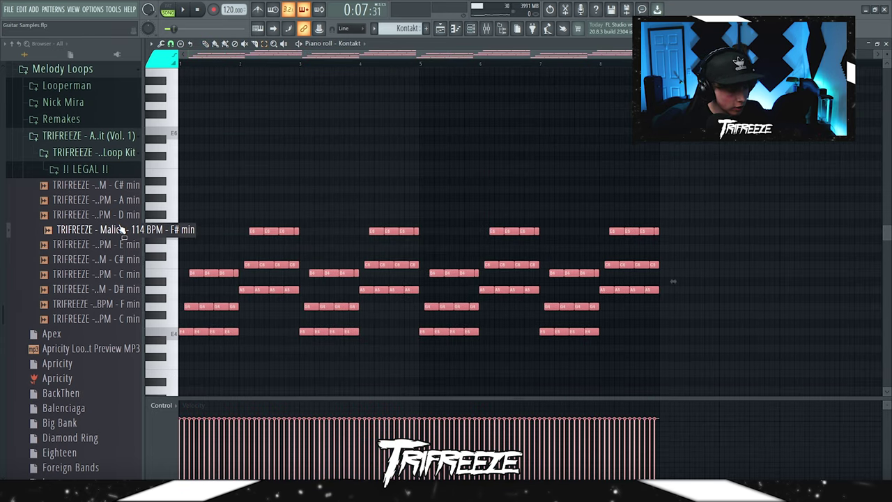
# Step: Transpose the arpeggio notes in bars 5 to 8 up one octave and play the loop
pyautogui.moveTo(420, 204); pyautogui.dragTo(712, 341)
pyautogui.hotkey('ctrl', 'Up')
pyautogui.press('space')
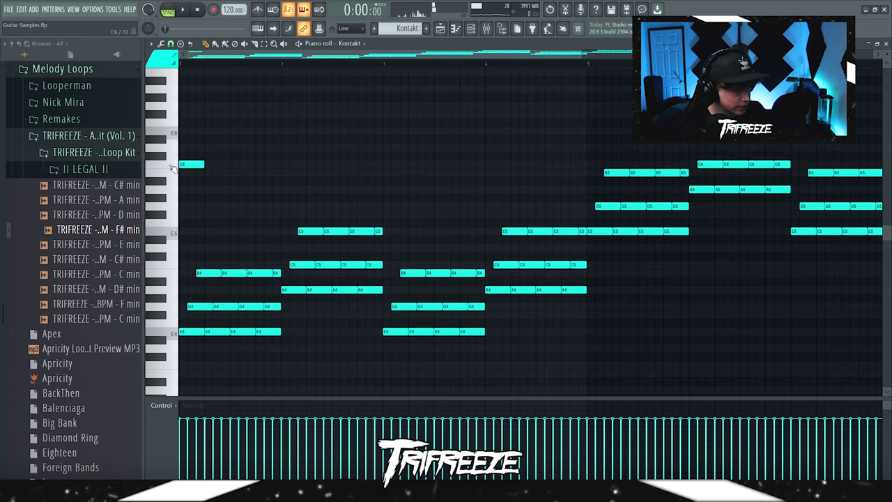
# Step: Add a lead melody with a long B5 in bar 1, short G6 notes, an F#6, and a C6 at bar 2
pyautogui.scroll(-1, 179, 167)
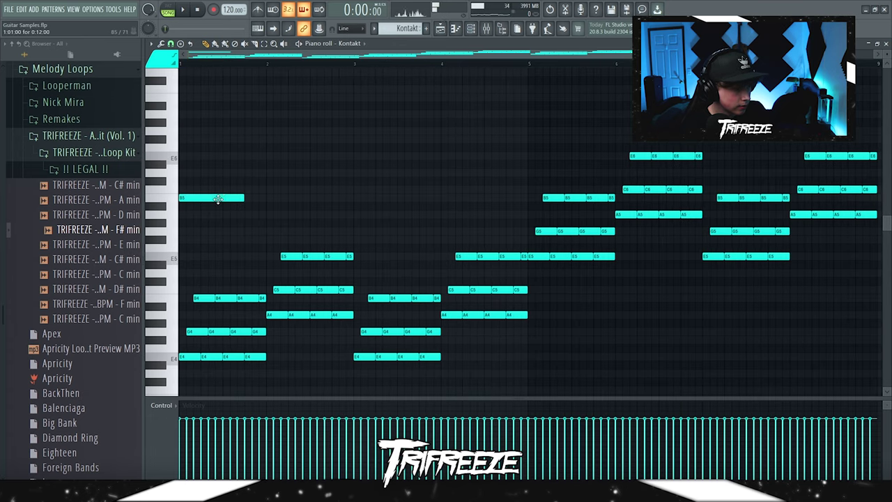
pyautogui.press('space')
pyautogui.scroll(-2, 224, 194)
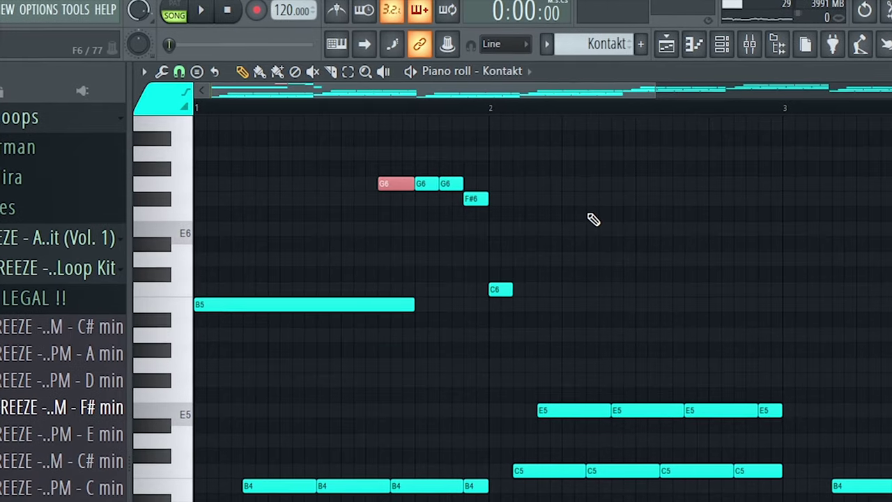
# Step: Chop the first G6 note into rapid, very short slices and draw a rising velocity ramp across them
pyautogui.hotkey('alt', 'u')
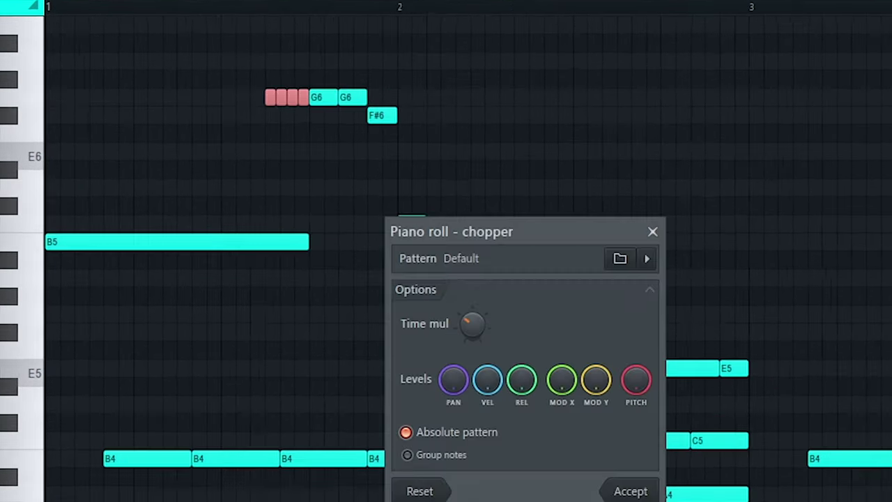
pyautogui.moveTo(472, 324); pyautogui.dragTo(472, 304)
pyautogui.moveTo(420, 279); pyautogui.dragTo(434, 266)
pyautogui.click(576, 444)
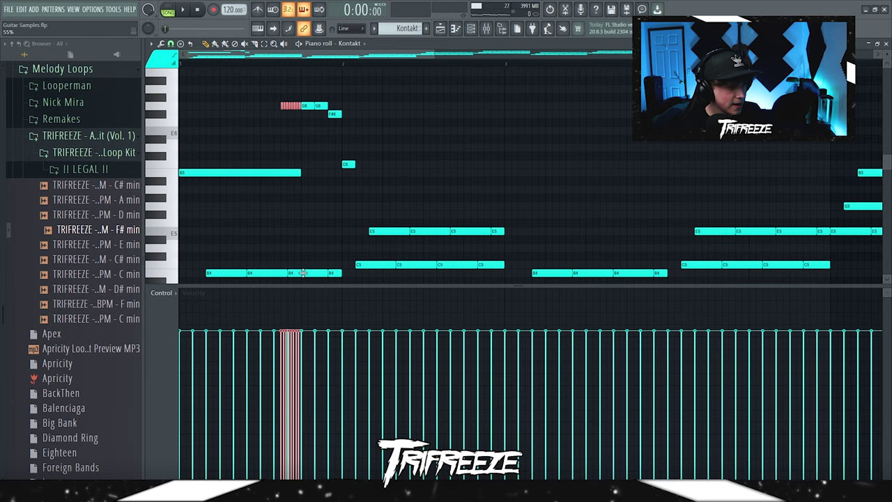
pyautogui.moveTo(307, 285); pyautogui.dragTo(312, 239)
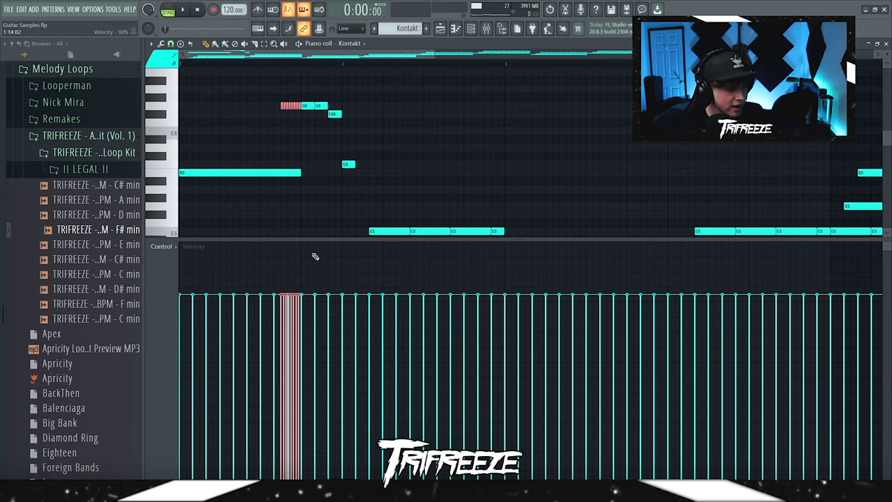
pyautogui.moveTo(280, 474); pyautogui.dragTo(308, 281)
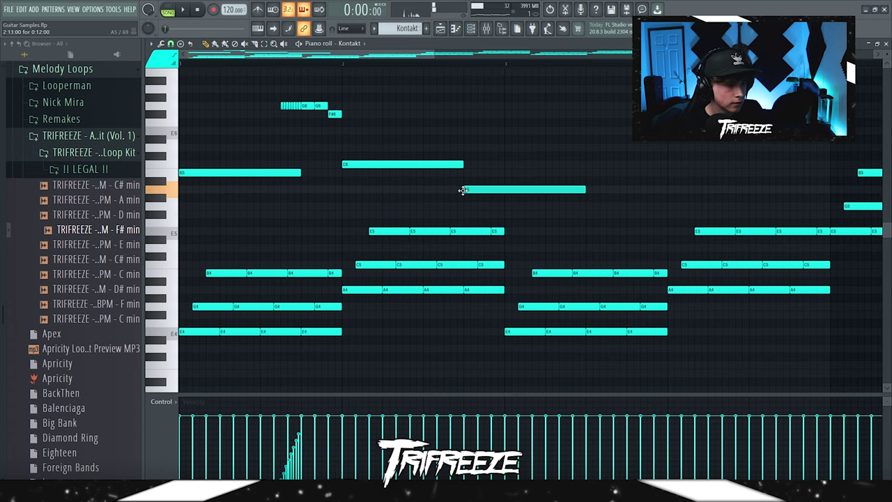
# Step: Complete the lead melody through bar 4 and copy it into bars 5 to 8 one octave lower
pyautogui.press('space')
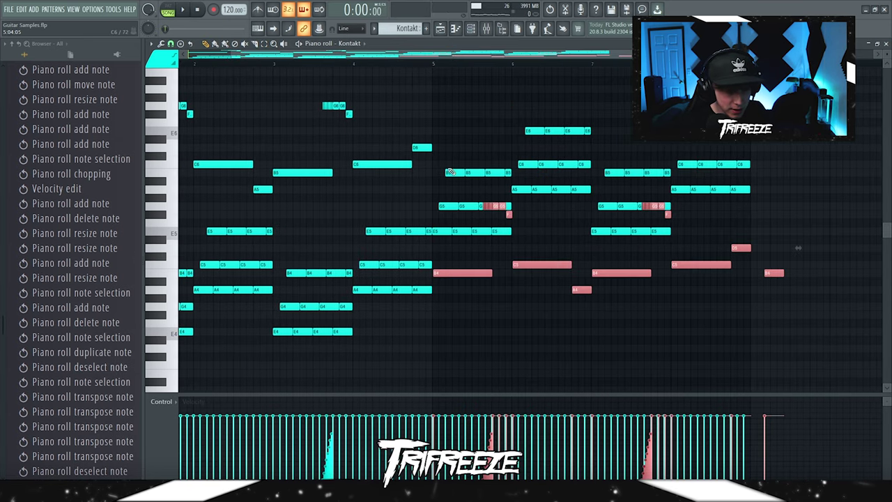
pyautogui.hotkey('ctrl', 'Down')
pyautogui.scroll(1, 569, 193)
pyautogui.scroll(-5, 569, 193)
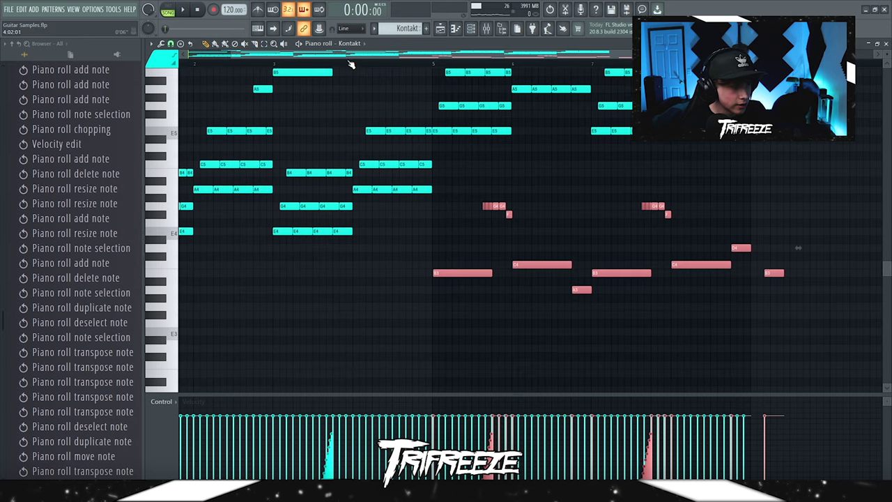
pyautogui.moveTo(444, 227); pyautogui.dragTo(785, 302)
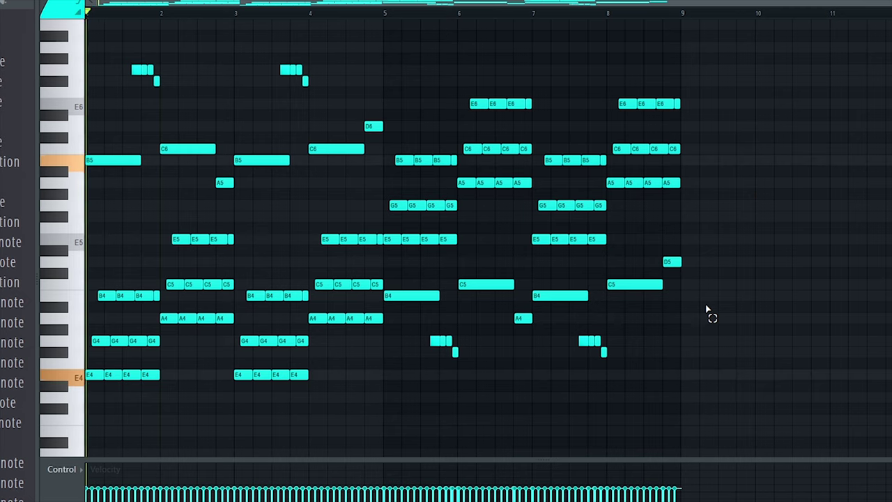
pyautogui.press('space')
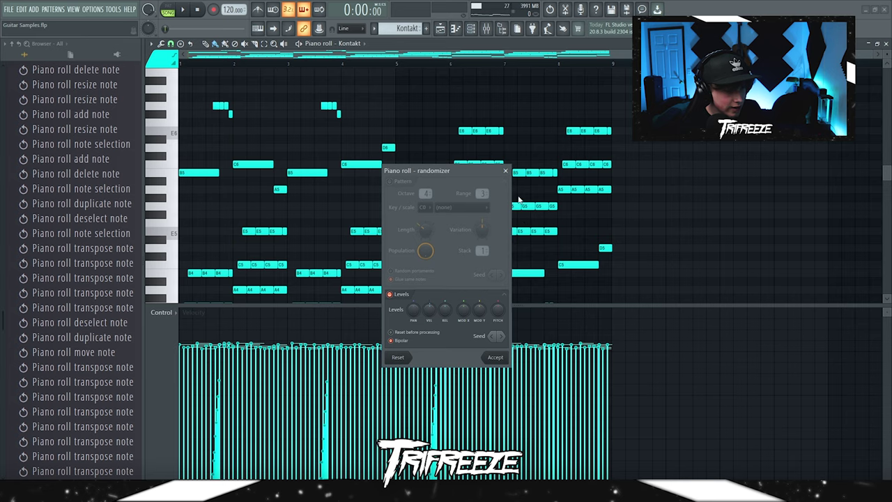
# Step: Randomize the velocities of all notes with the piano roll randomizer, using bipolar levels
pyautogui.press('Escape')
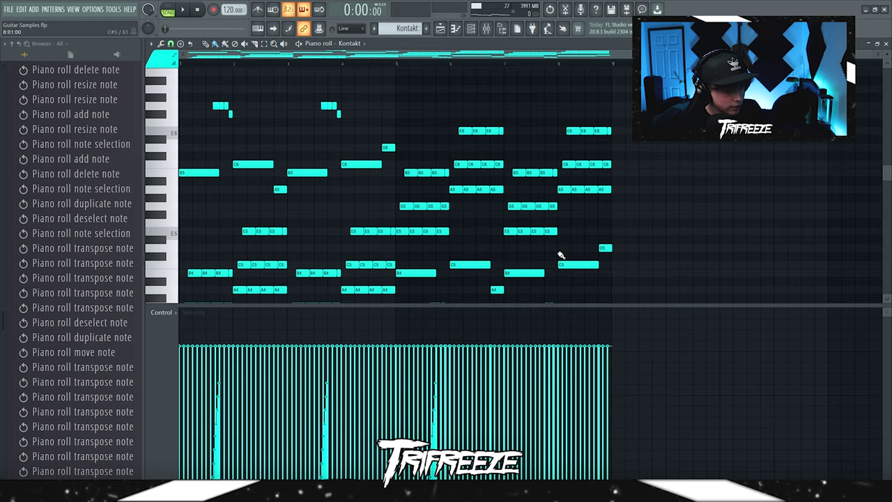
pyautogui.hotkey('alt', 'r')
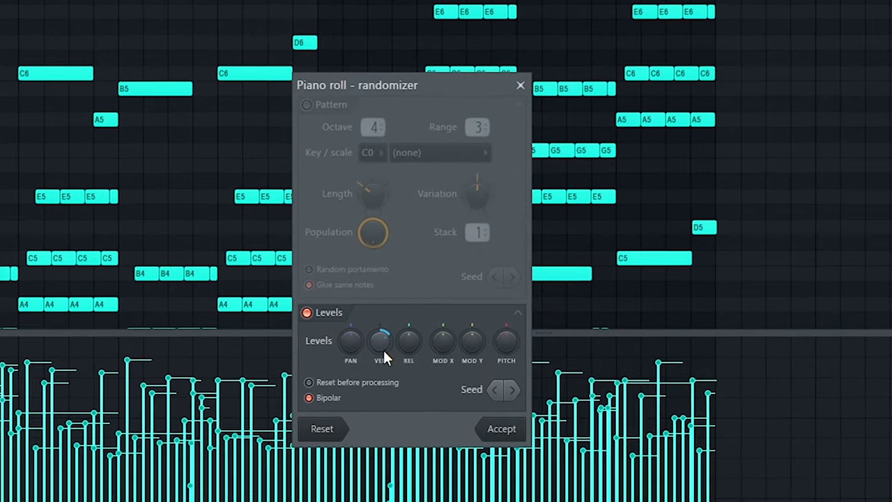
pyautogui.click(502, 429)
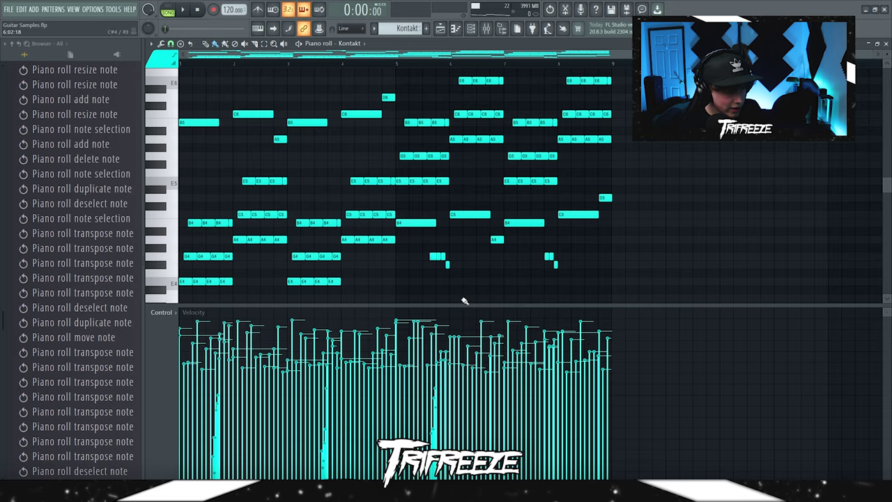
# Step: Randomize the note velocities again at 20% and scale the overall velocity levels down slightly
pyautogui.hotkey('alt', 'r')
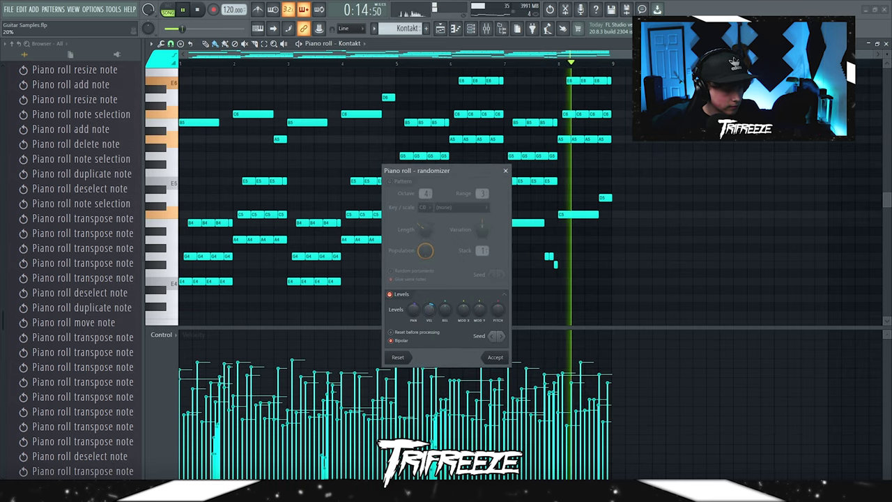
pyautogui.click(496, 357)
pyautogui.hotkey('alt', 'x')
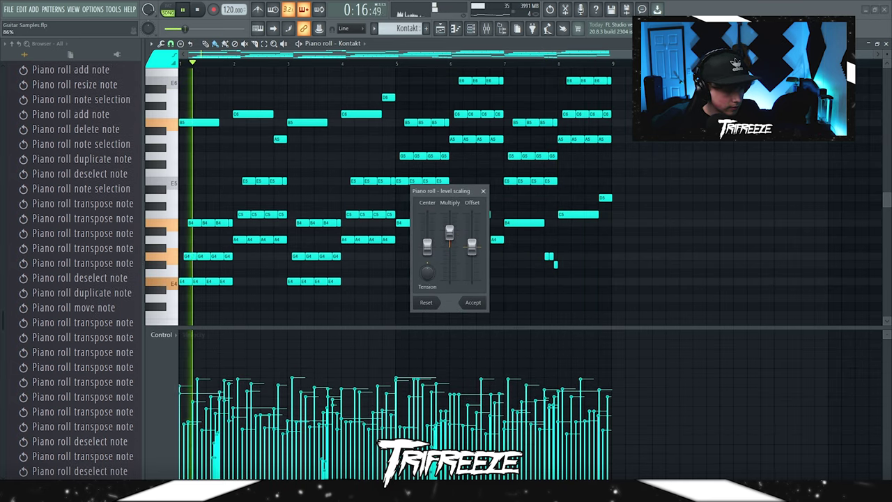
pyautogui.click(472, 303)
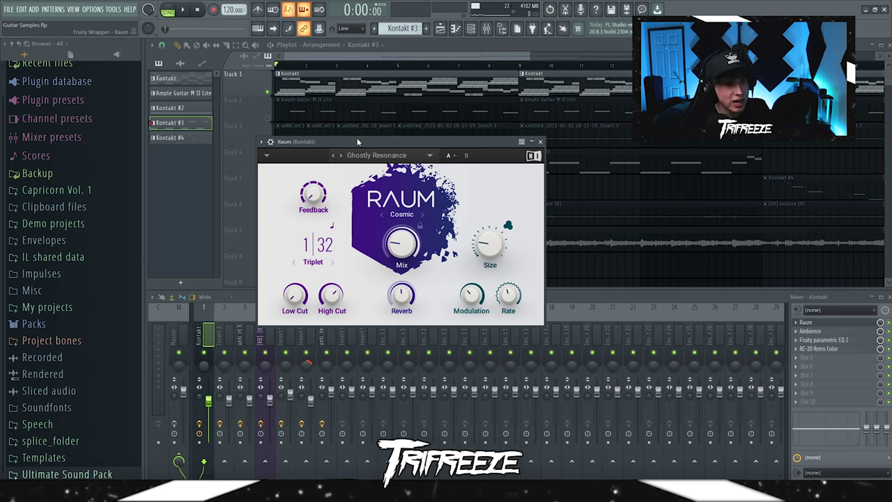
# Step: Keep the Ghostly Resonance preset in the Raum reverb, raise its Mix to 100%, and play the track
pyautogui.moveTo(358, 142); pyautogui.dragTo(376, 140)
pyautogui.click(395, 153)
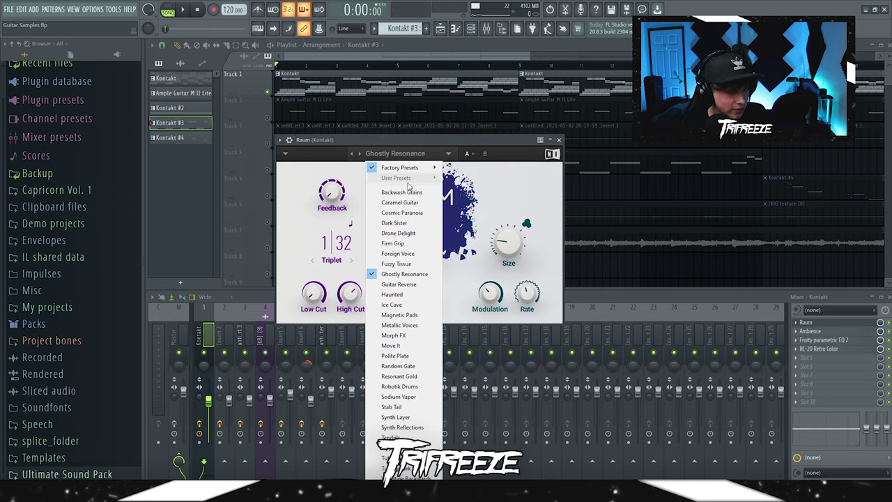
pyautogui.click(516, 167)
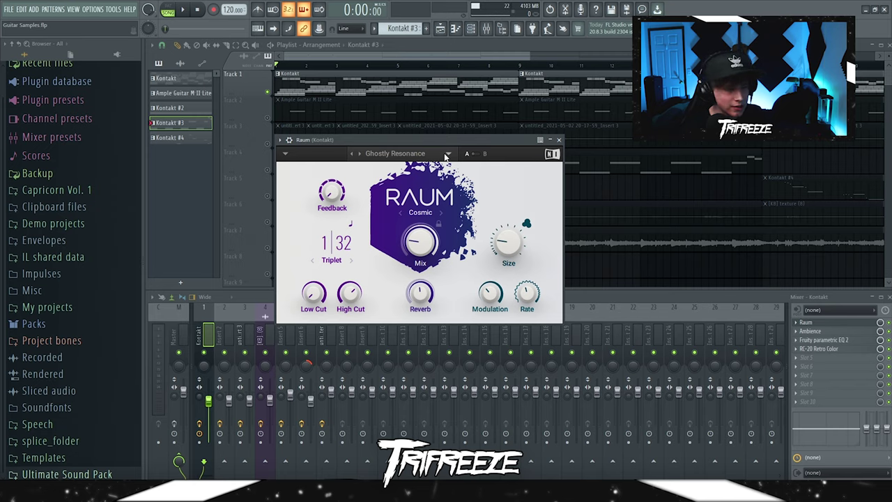
pyautogui.moveTo(420, 242); pyautogui.dragTo(420, 227)
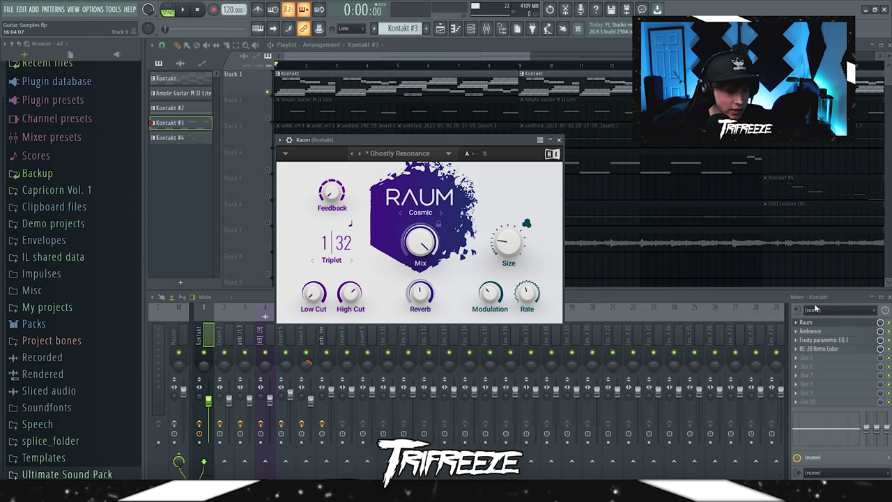
pyautogui.press('space')
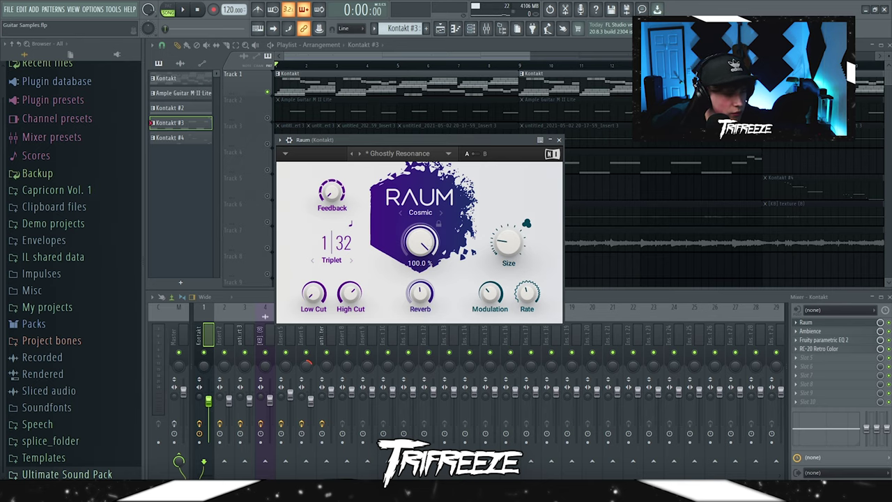
# Step: Set the Ambience reverb's wet level to -35.6 dB and dry level to 2.1 dB, and adjust the high-shelf band in Fruity parametric EQ 2
pyautogui.moveTo(420, 241); pyautogui.dragTo(420, 234)
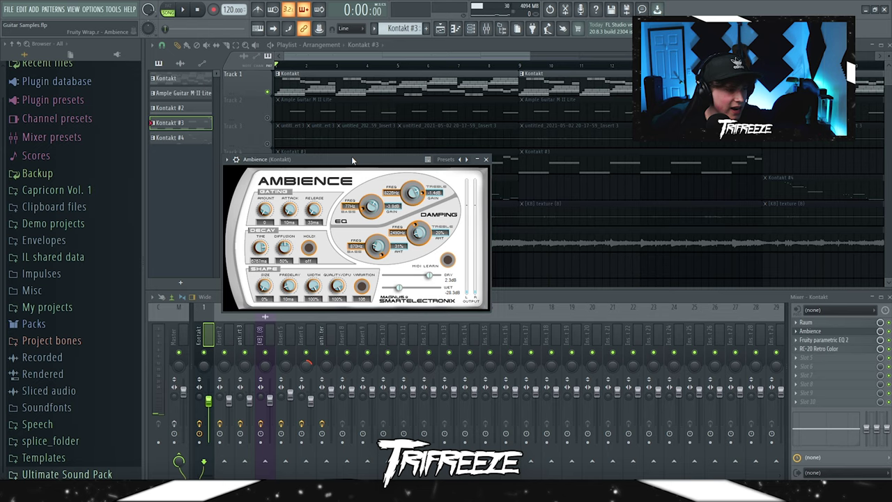
pyautogui.moveTo(351, 156); pyautogui.dragTo(430, 167)
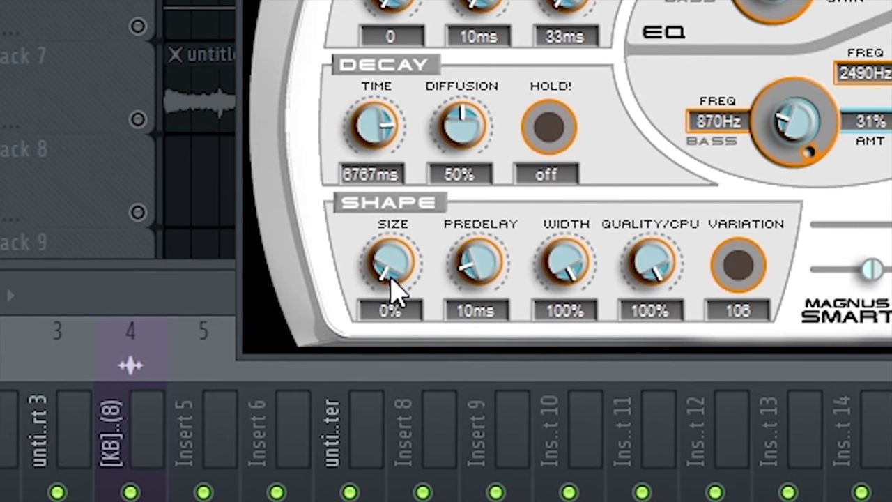
pyautogui.moveTo(340, 289); pyautogui.dragTo(338, 309)
pyautogui.moveTo(384, 340); pyautogui.dragTo(383, 348)
pyautogui.moveTo(432, 281); pyautogui.dragTo(424, 282)
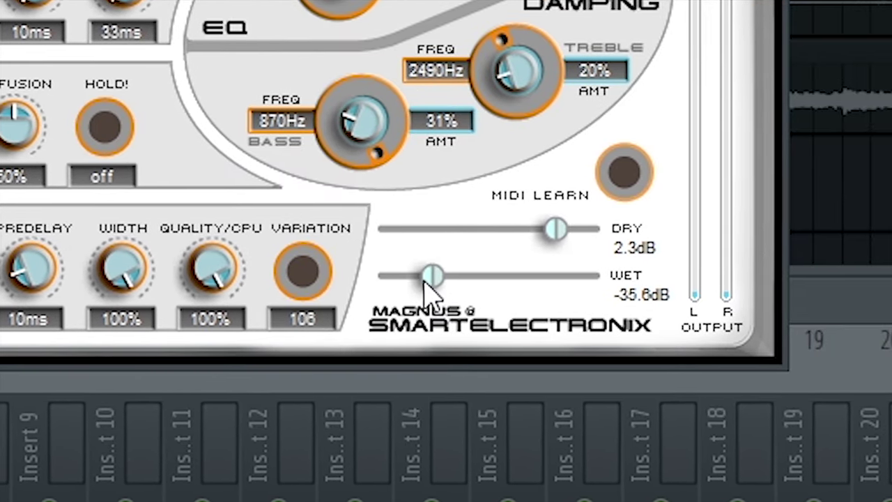
pyautogui.moveTo(554, 232); pyautogui.dragTo(527, 234)
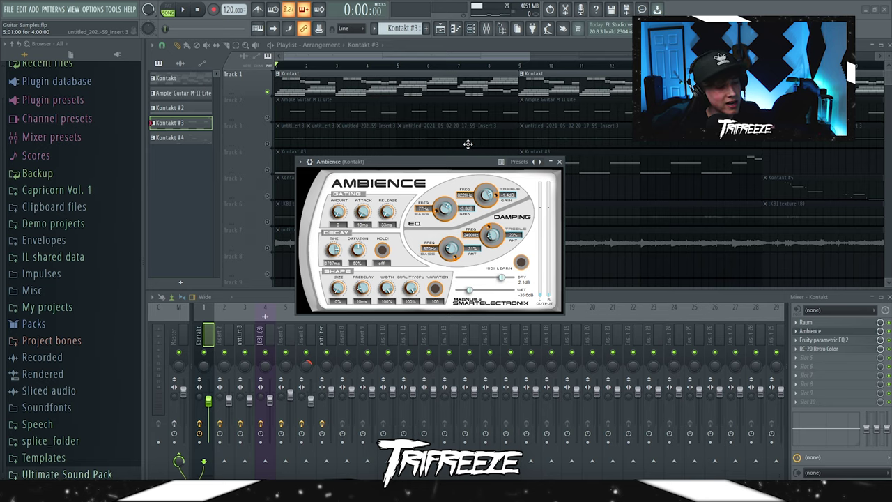
pyautogui.moveTo(517, 247); pyautogui.dragTo(535, 251)
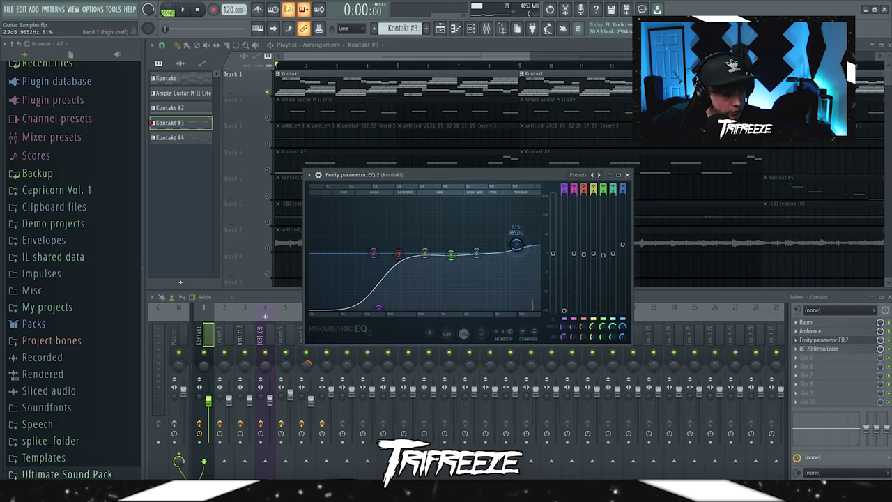
pyautogui.click(628, 175)
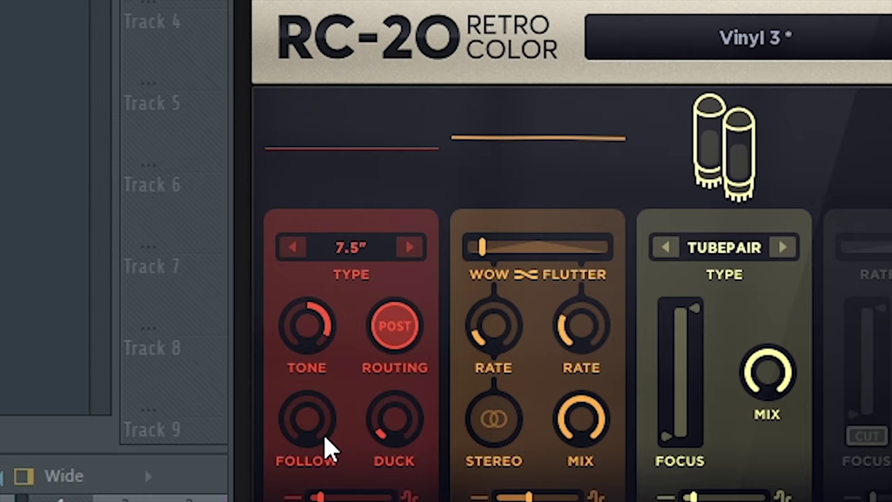
# Step: In RC-20 Retro Color, raise the noise Follow slightly, shift the Wow/Flutter balance towards Flutter and adjust the flutter rate
pyautogui.moveTo(325, 441); pyautogui.dragTo(315, 415)
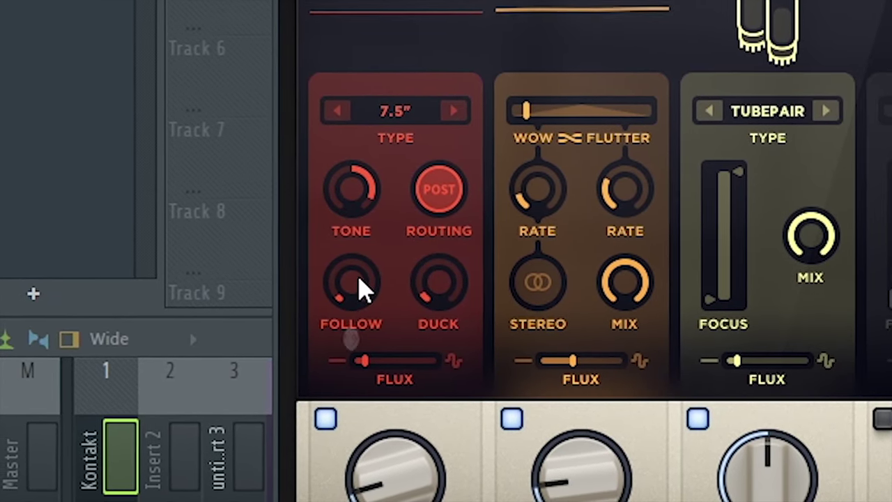
pyautogui.moveTo(524, 115); pyautogui.dragTo(534, 119)
pyautogui.moveTo(423, 254); pyautogui.dragTo(430, 258)
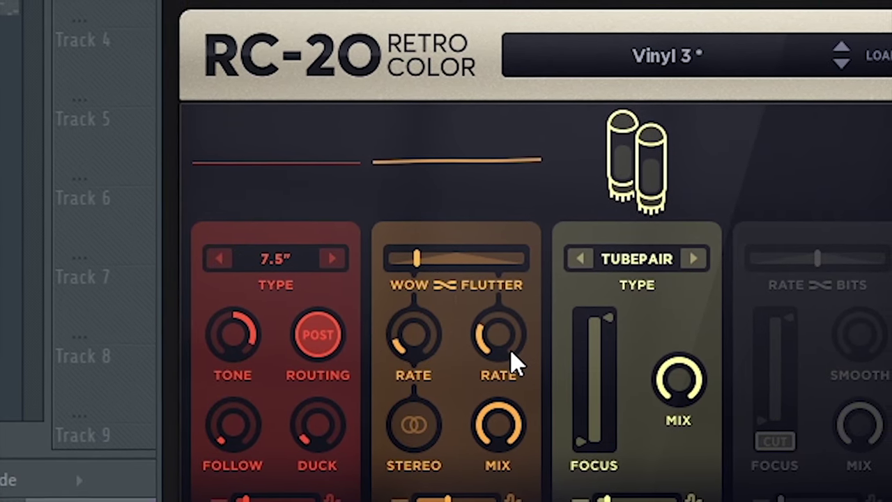
pyautogui.moveTo(510, 349); pyautogui.dragTo(511, 329)
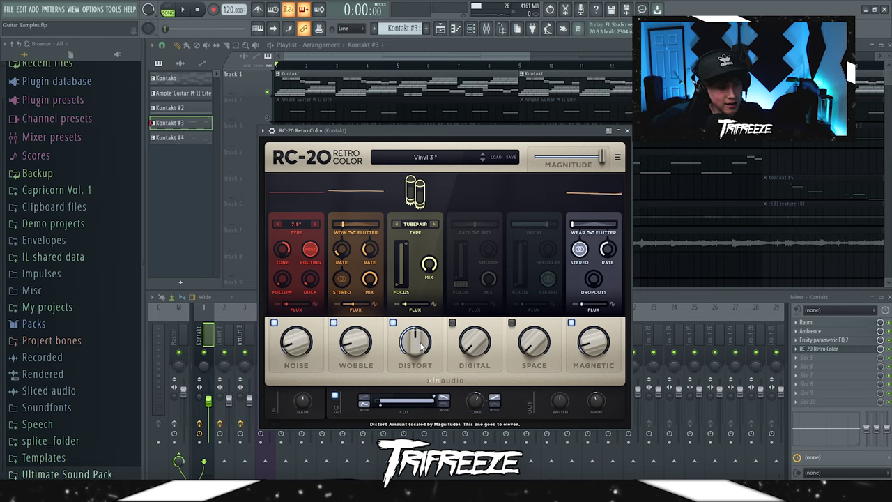
pyautogui.click(626, 130)
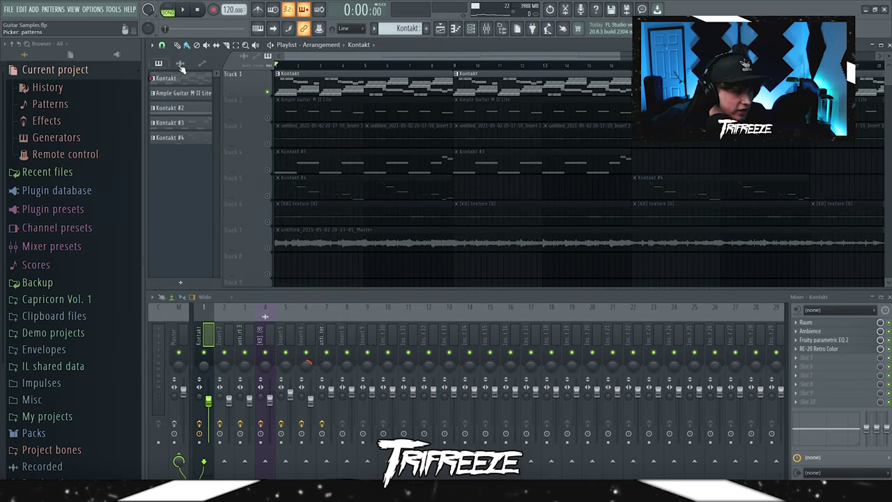
# Step: Solo the Ample Guitar M II Lite track and review its instrument and EQ, plus the EQ on the third track
pyautogui.rightClick(265, 118)
pyautogui.click(272, 121)
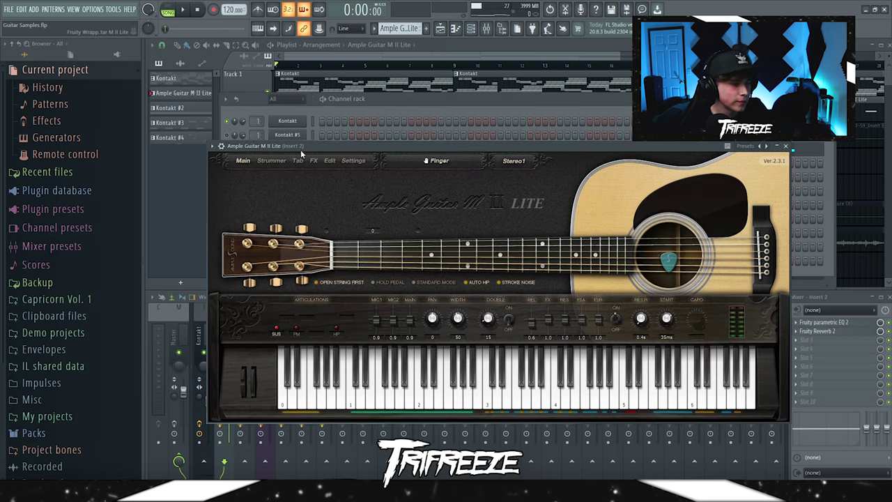
pyautogui.moveTo(301, 145); pyautogui.dragTo(297, 121)
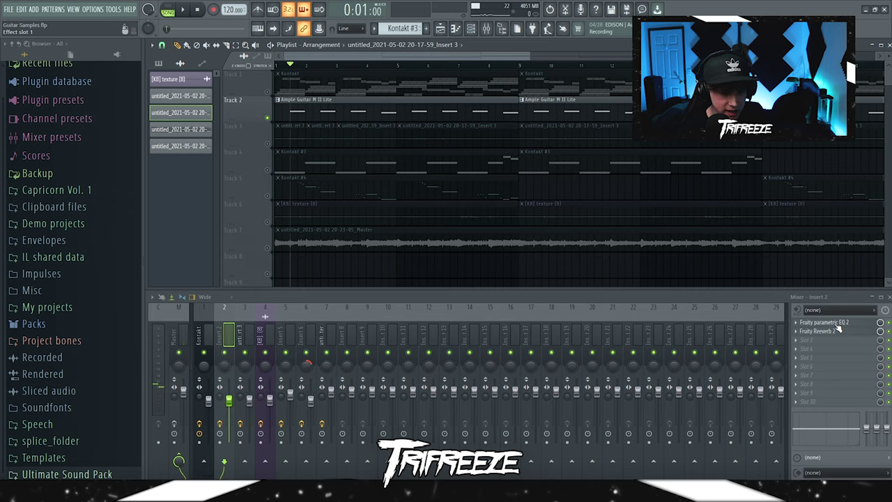
pyautogui.click(824, 321)
pyautogui.click(545, 160)
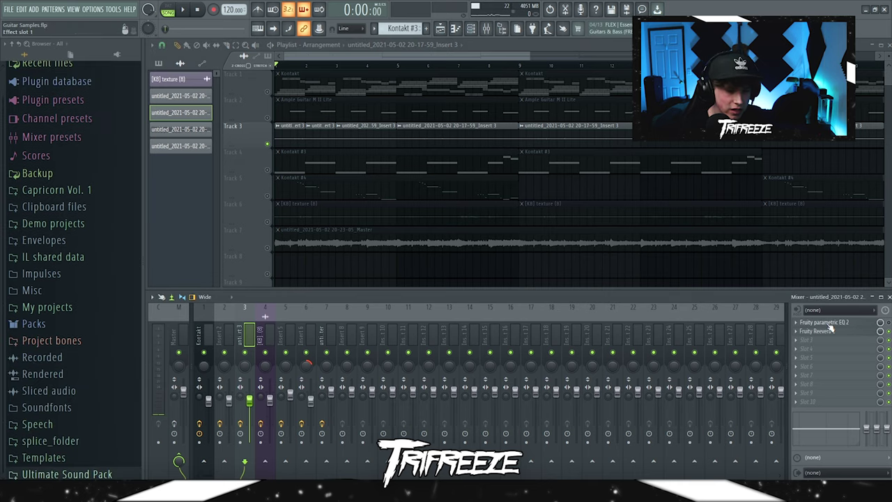
pyautogui.click(826, 322)
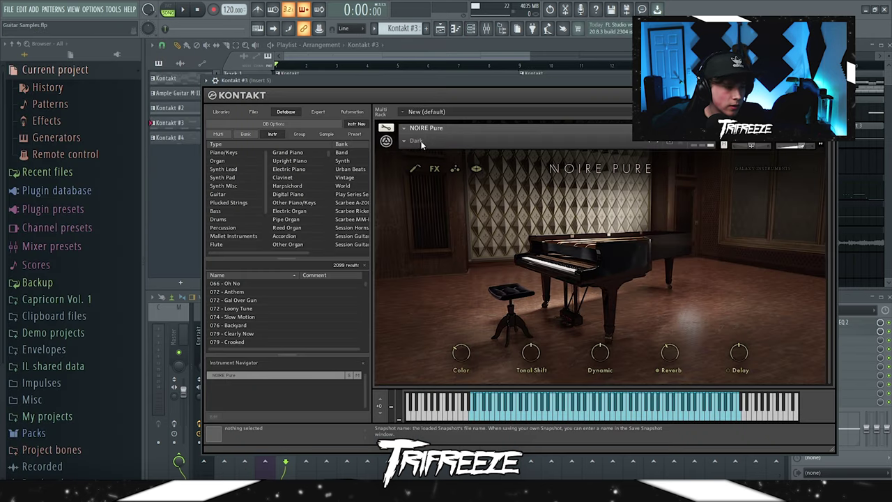
# Step: Review the Noire Pure piano's Dark snapshot with its EQ and Raum effects, and the Spitfire Solo Violin instrument
pyautogui.click(416, 140)
pyautogui.moveTo(423, 148)
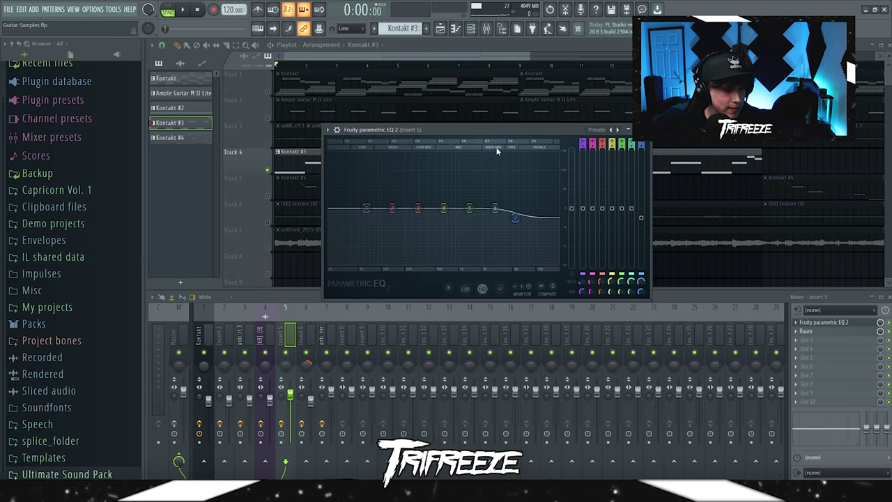
pyautogui.click(645, 130)
pyautogui.click(808, 331)
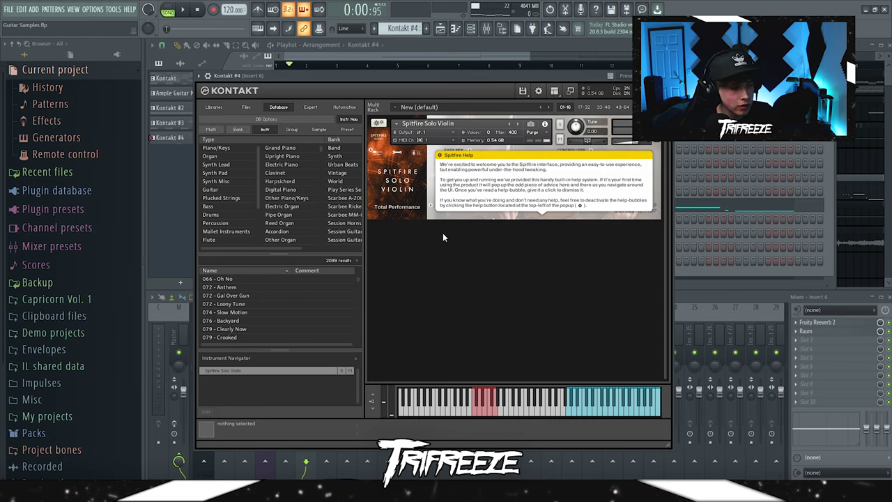
pyautogui.click(213, 108)
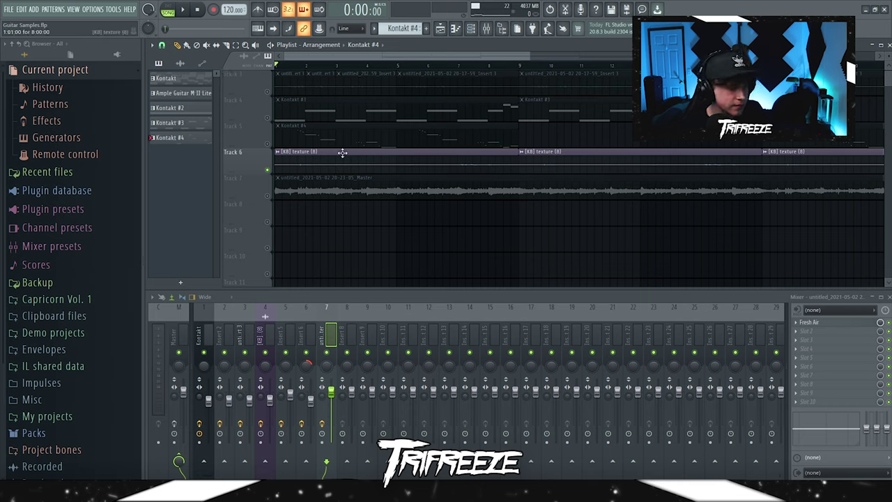
# Step: Examine the parametric EQ on the [KB] texture track and open Fresh Air on the recorded master track
pyautogui.press('space')
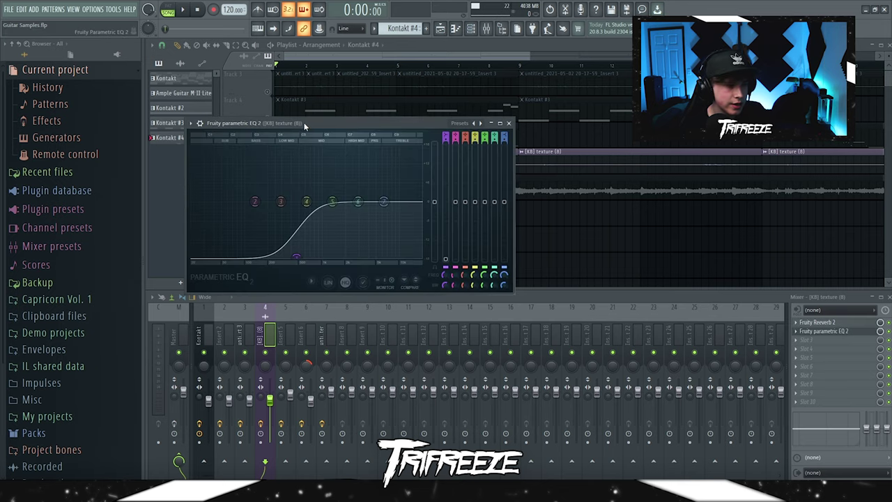
pyautogui.moveTo(305, 125); pyautogui.dragTo(373, 118)
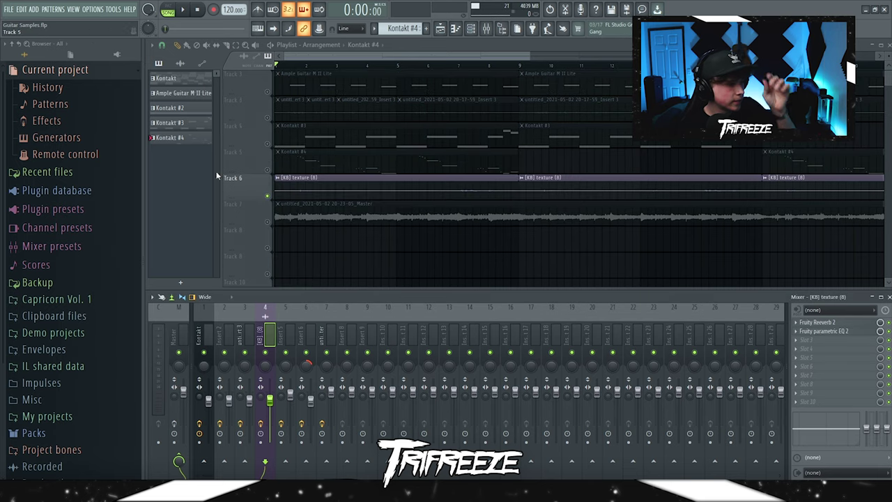
pyautogui.scroll(-3, 66, 335)
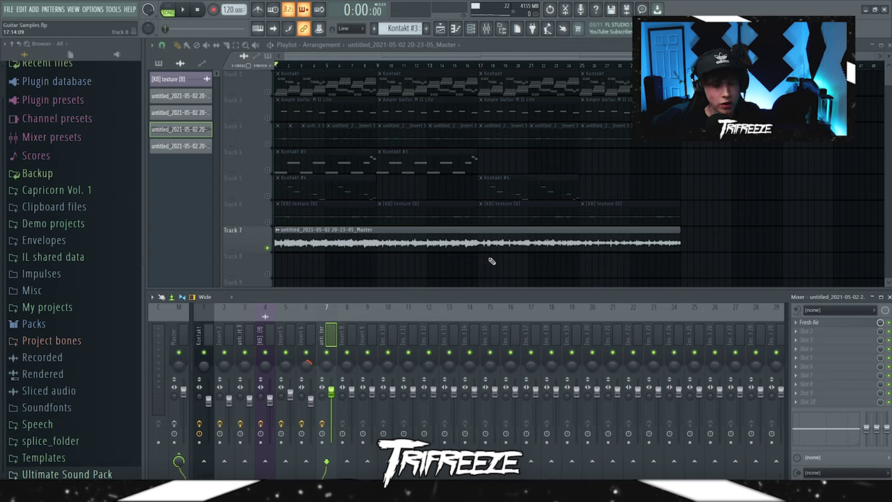
pyautogui.click(809, 322)
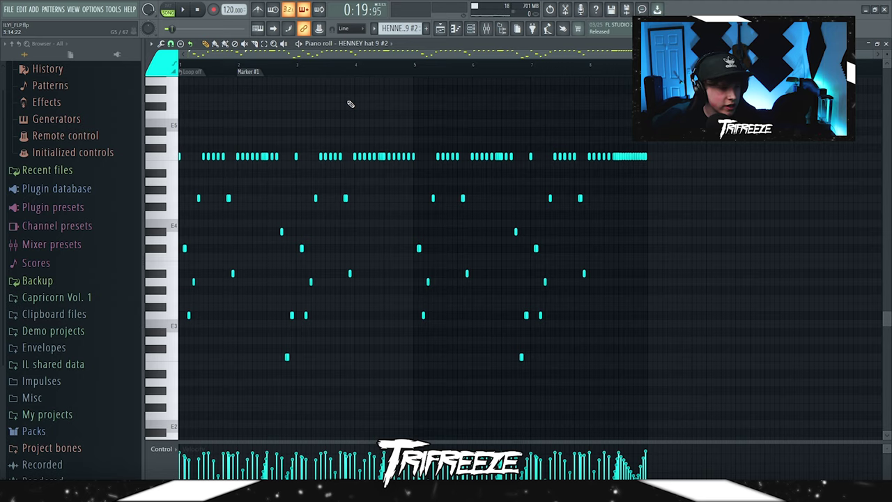
# Step: Examine the note placement, rolls and pitch changes of the HENNEY hat 9 #2 pattern in the piano roll
pyautogui.scroll(1, 340, 191)
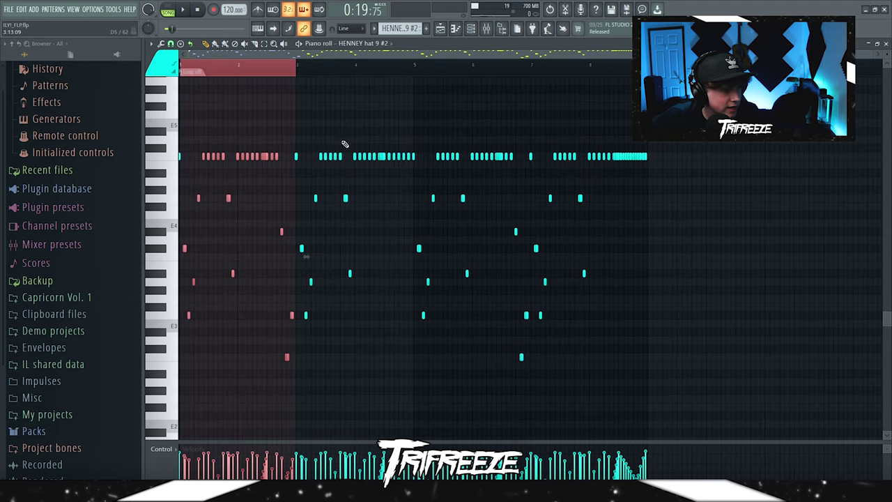
pyautogui.hotkey('ctrl', 'd')
pyautogui.scroll(3, 279, 105)
pyautogui.hotkey('ctrl', 'd')
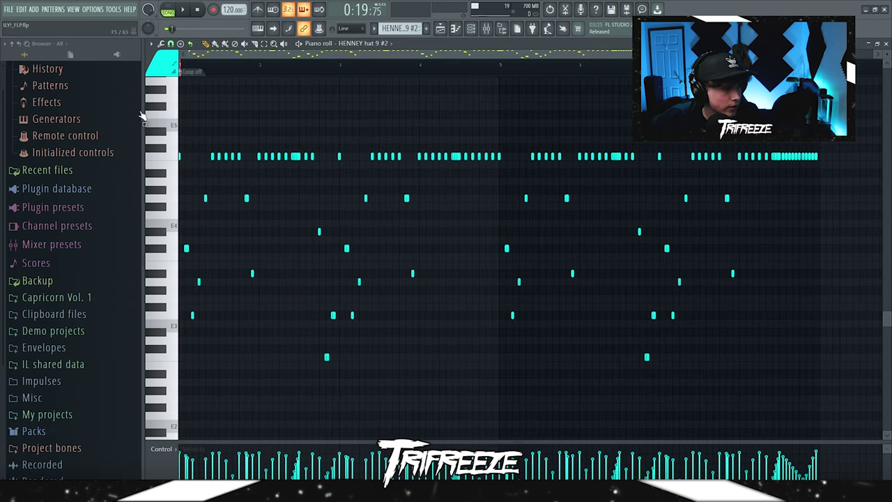
pyautogui.scroll(1, 142, 115)
pyautogui.scroll(5, 223, 119)
pyautogui.scroll(-5, 237, 118)
pyautogui.scroll(-3, 300, 138)
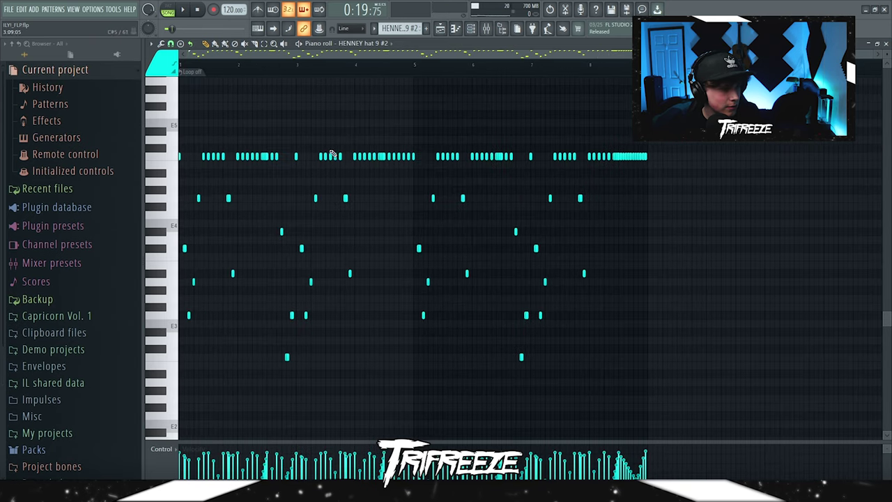
pyautogui.scroll(5, 384, 162)
pyautogui.scroll(-3, 625, 211)
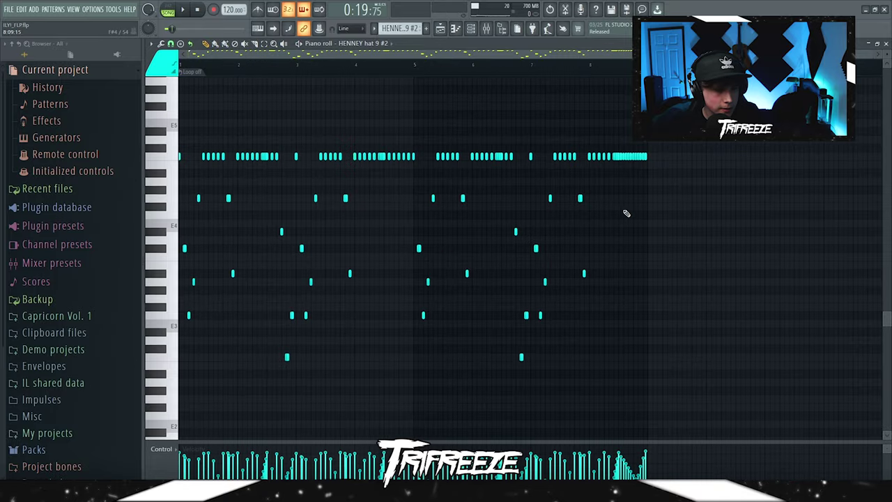
pyautogui.scroll(3, 616, 230)
pyautogui.scroll(-3, 613, 249)
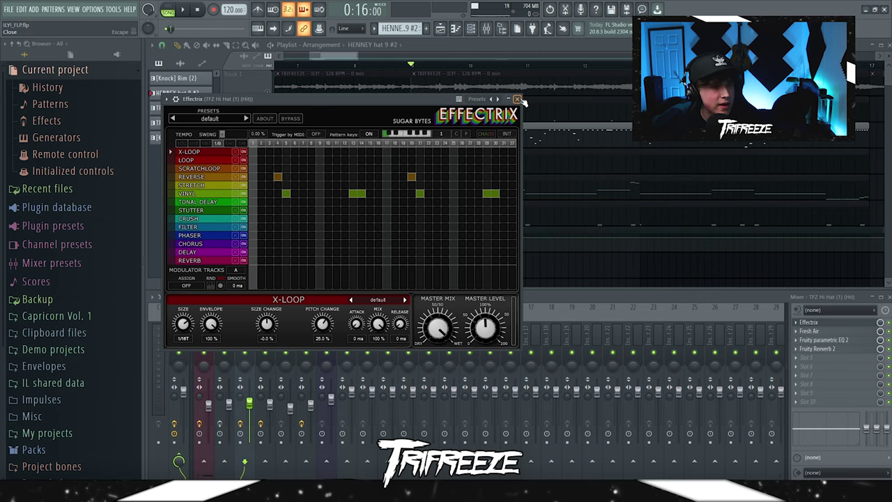
# Step: Review the hi-hat's mixer effects, including Effectrix, Fresh Air and Fruity Reeverb 2
pyautogui.click(516, 99)
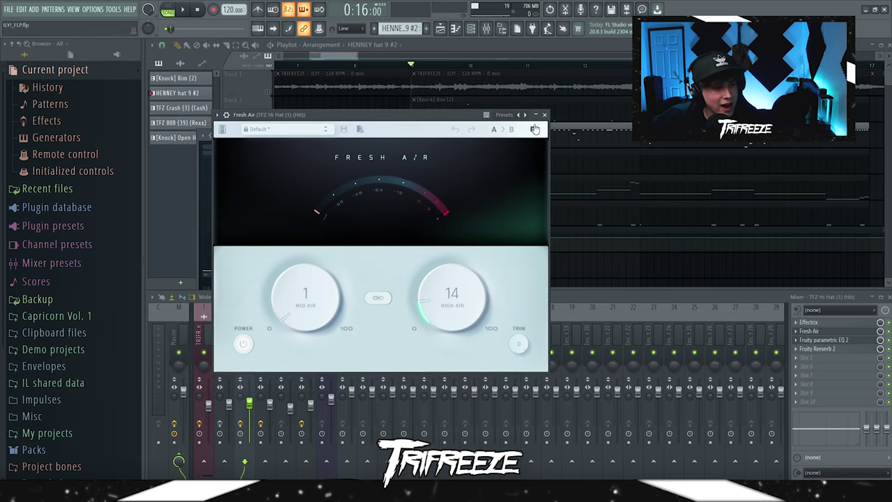
pyautogui.click(544, 115)
pyautogui.press('Escape')
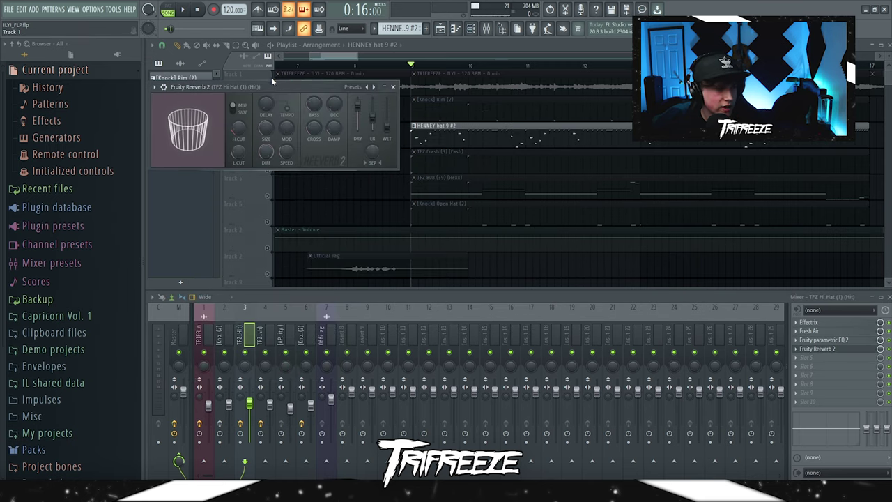
pyautogui.press('Escape')
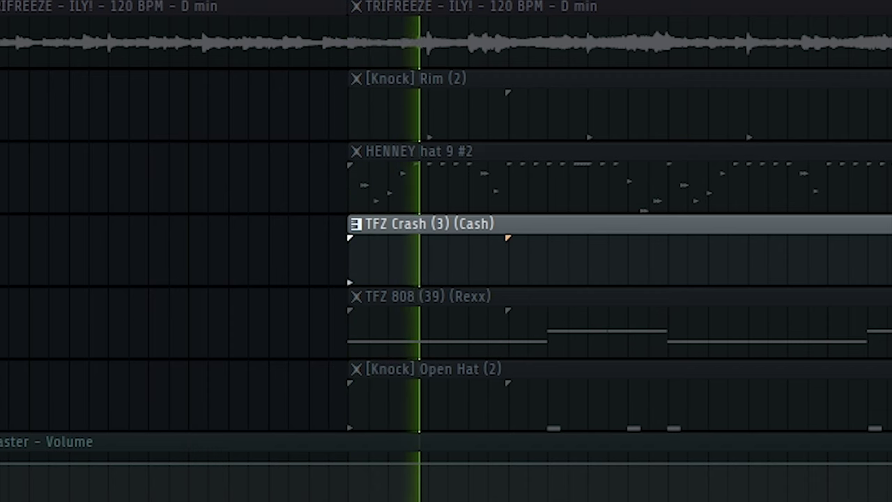
# Step: Solo the TFZ 808 (39) track, open its pattern in the piano roll and play it through
pyautogui.press('space')
pyautogui.rightClick(269, 195)
pyautogui.doubleClick(458, 193)
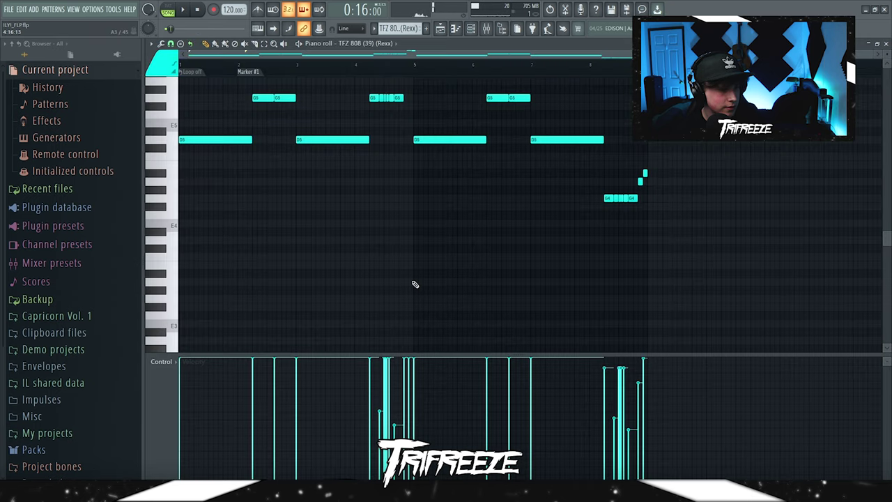
pyautogui.scroll(3, 416, 284)
pyautogui.press('space')
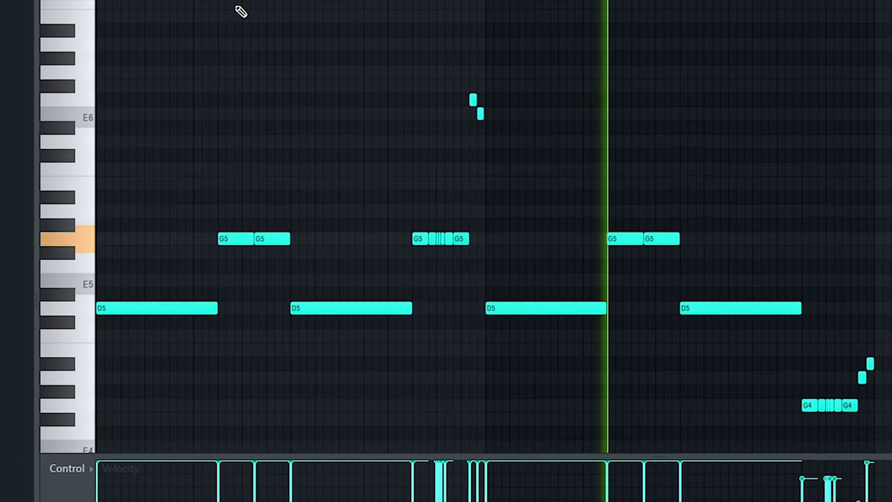
pyautogui.scroll(-2, 253, 33)
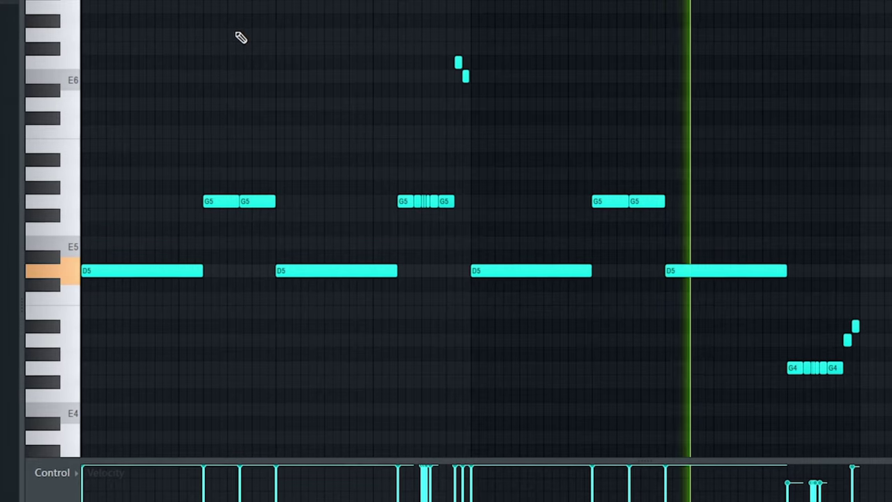